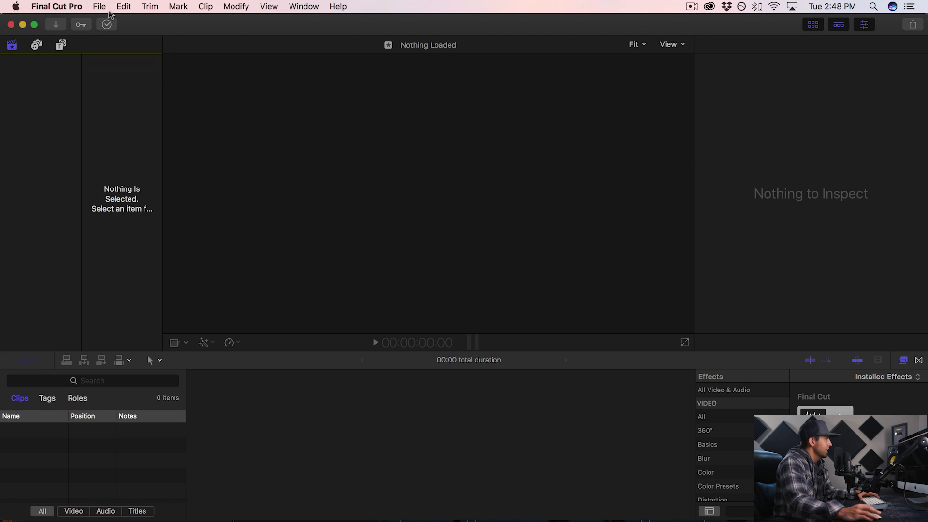
Create a new library named Banff and save it in the 2017/Banff folder on the 96TB G-SPEED drive
left_click(100, 6)
mouse_move(141, 20)
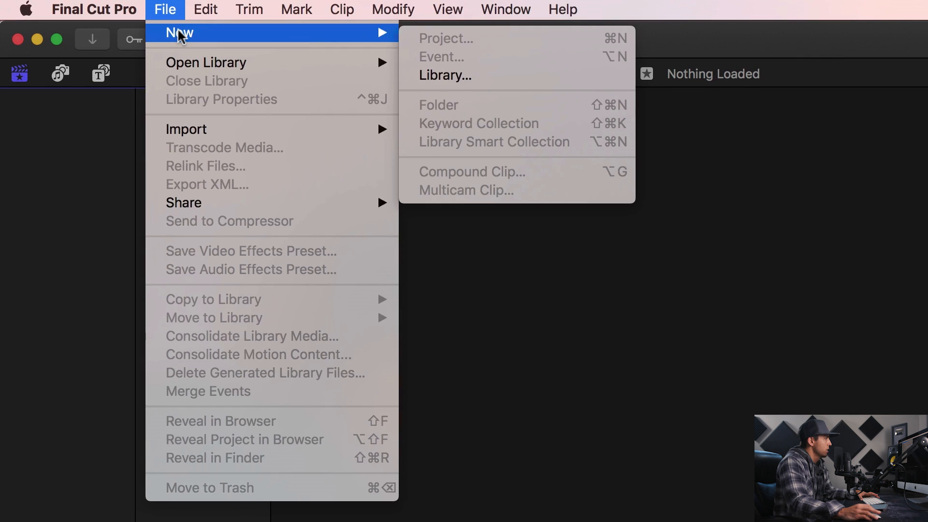
left_click(483, 78)
type("Banff")
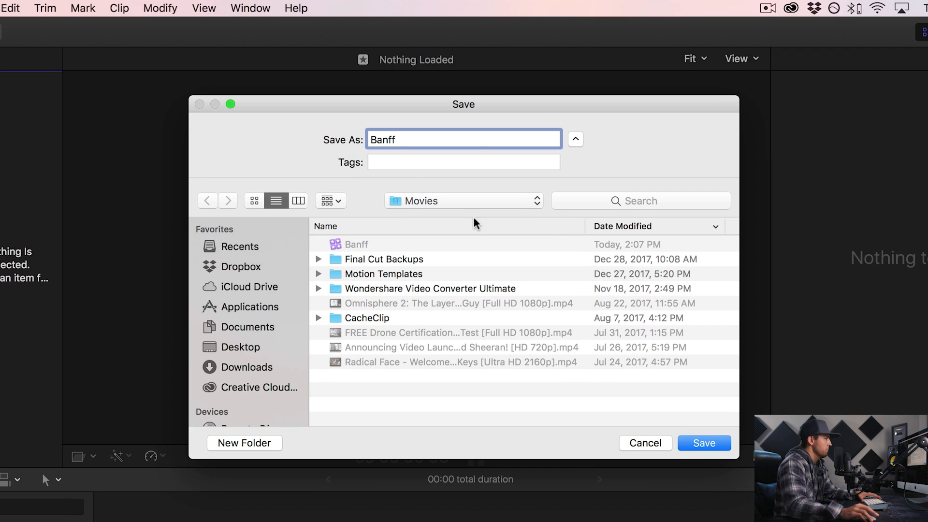
scroll(224, 366, "down", 5)
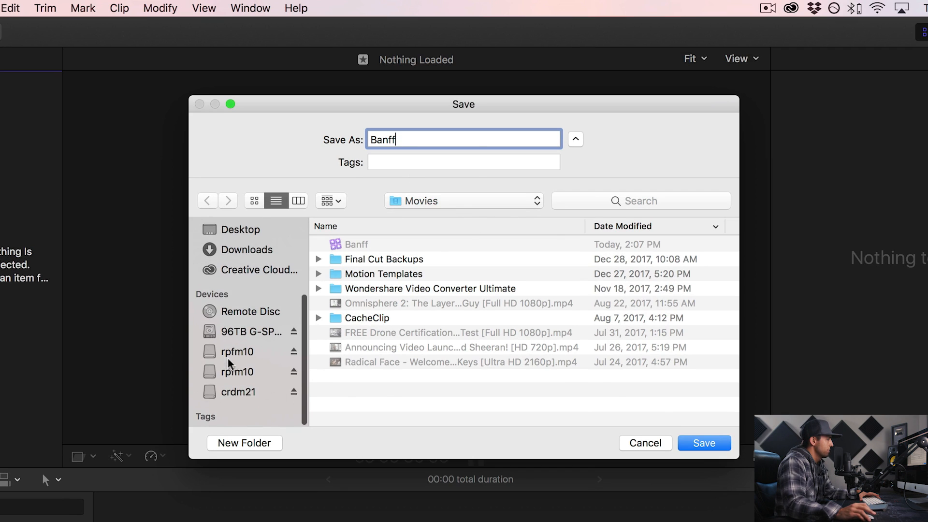
left_click(242, 335)
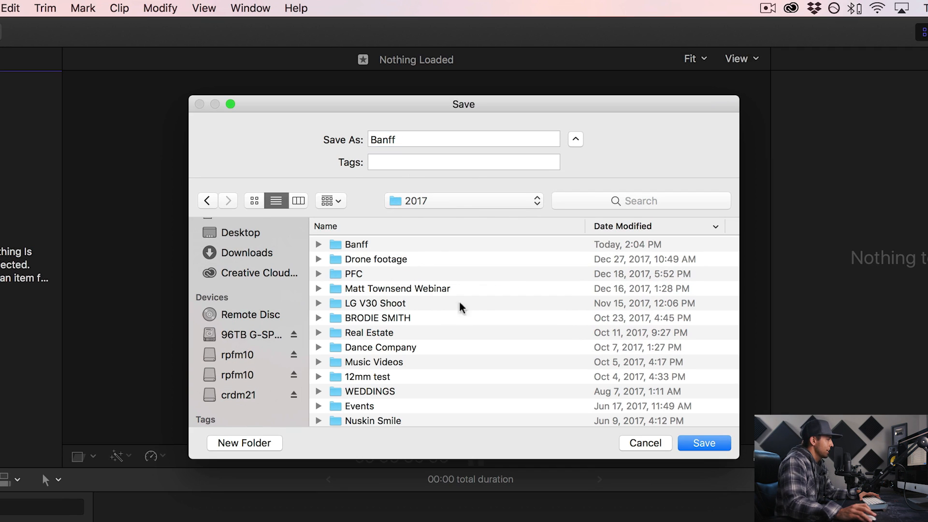
double_click(356, 245)
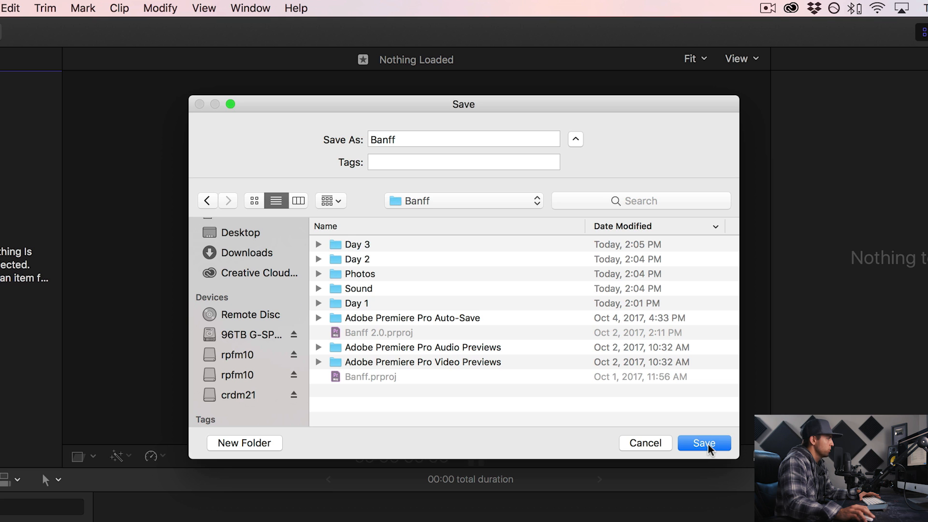
left_click(705, 443)
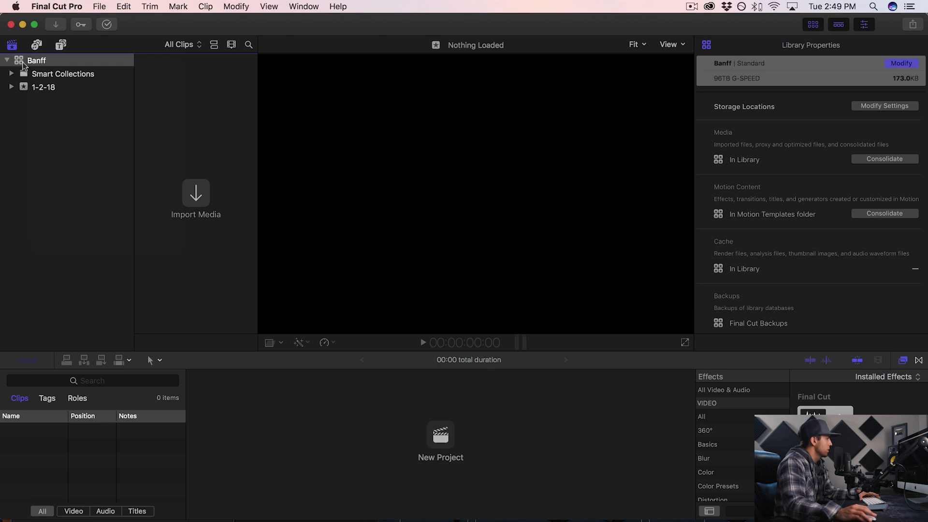
Start a media import for the Banff library and select the Day 1, Day 2 and Day 3 folders inside 2017/Banff
left_click(42, 64)
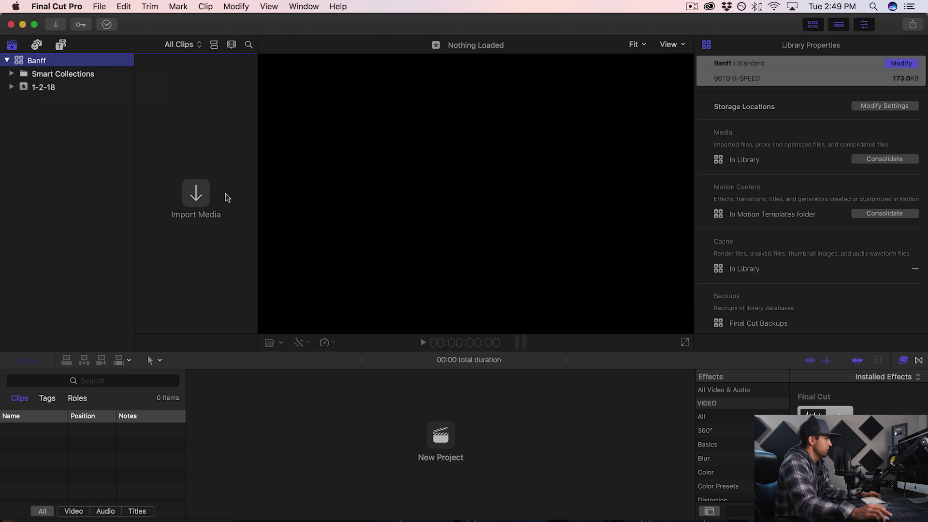
left_click(196, 194)
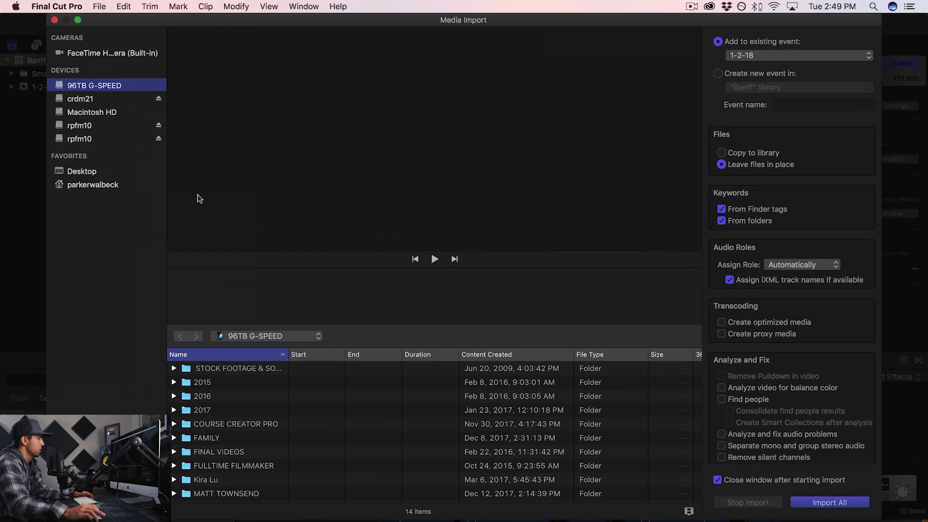
double_click(198, 408)
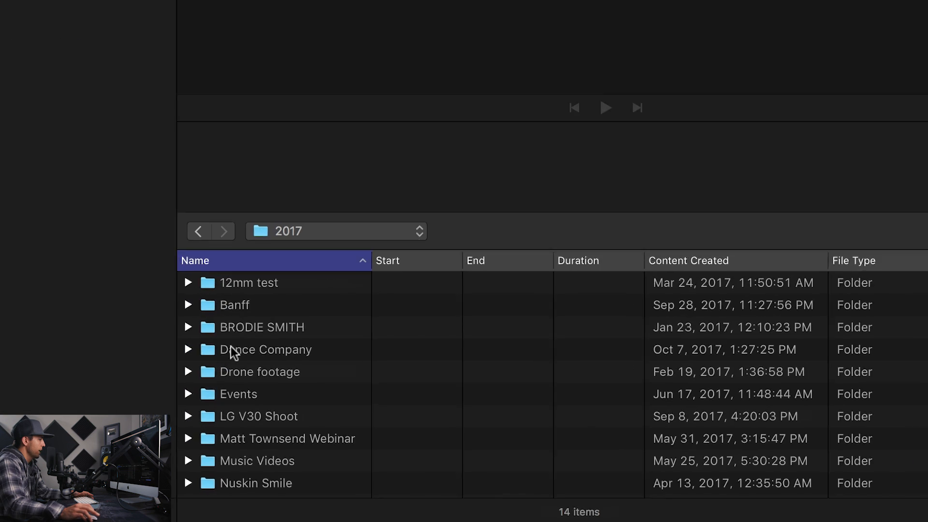
double_click(236, 295)
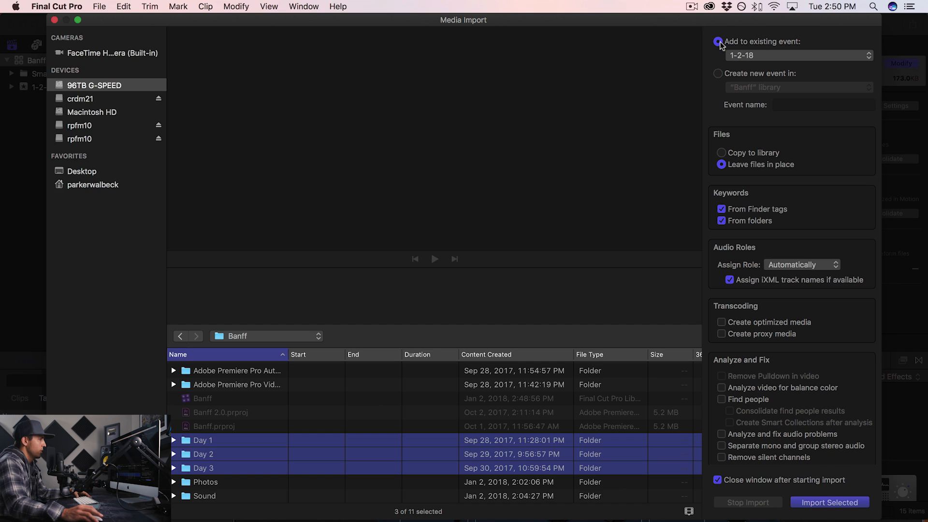
Import the selected folders into a new event named Banff Footage in the Banff library, leaving the files in place
left_click(759, 55)
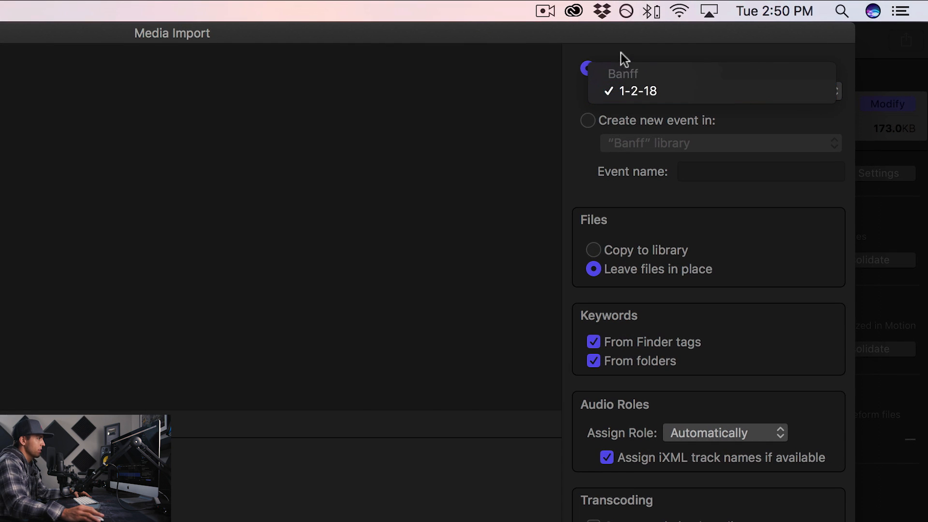
left_click(723, 71)
left_click(589, 122)
type("B")
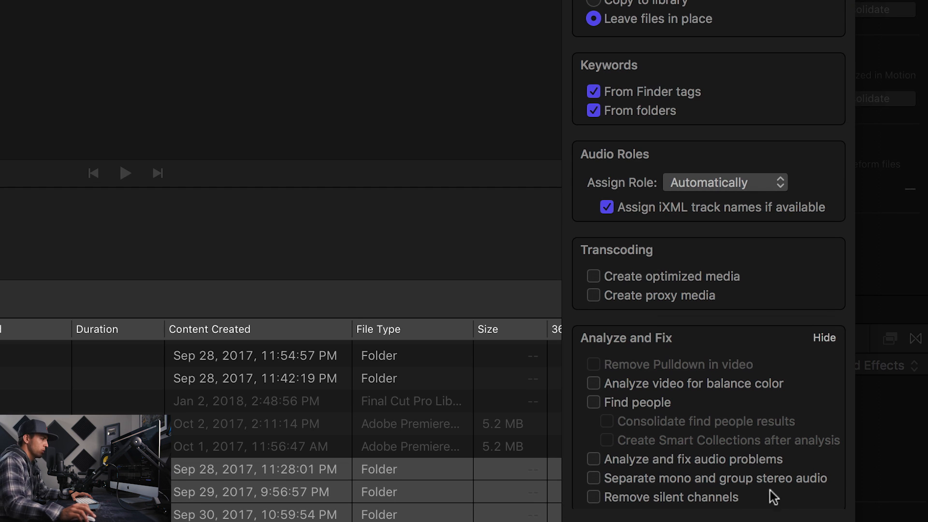
scroll(782, 506, "down", 1)
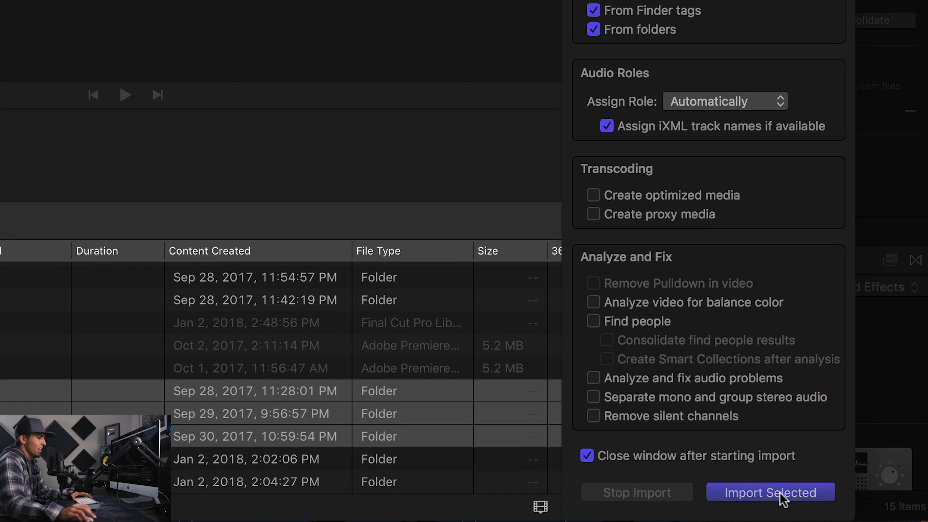
left_click(779, 494)
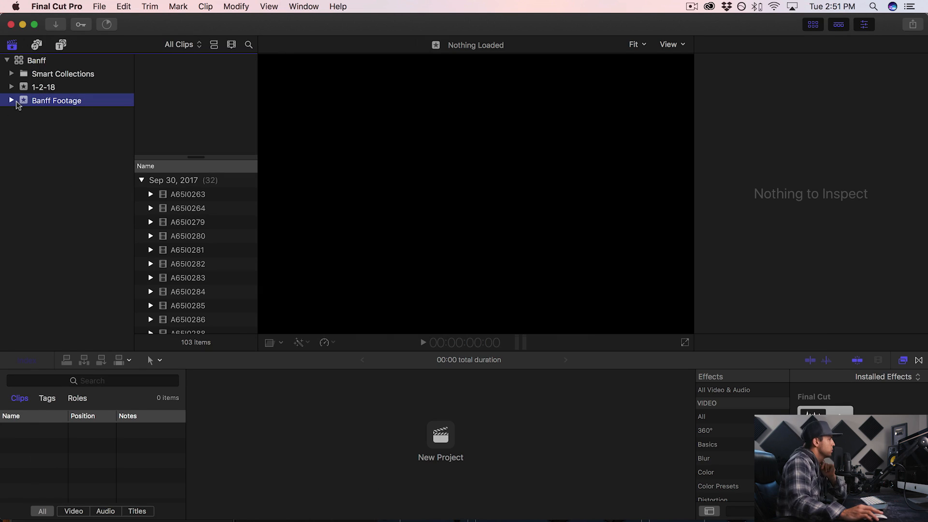
Expand the Banff Footage event and look through its 1dx, Day 1, Day 2, Day 3 and Photos keyword collections
left_click(15, 102)
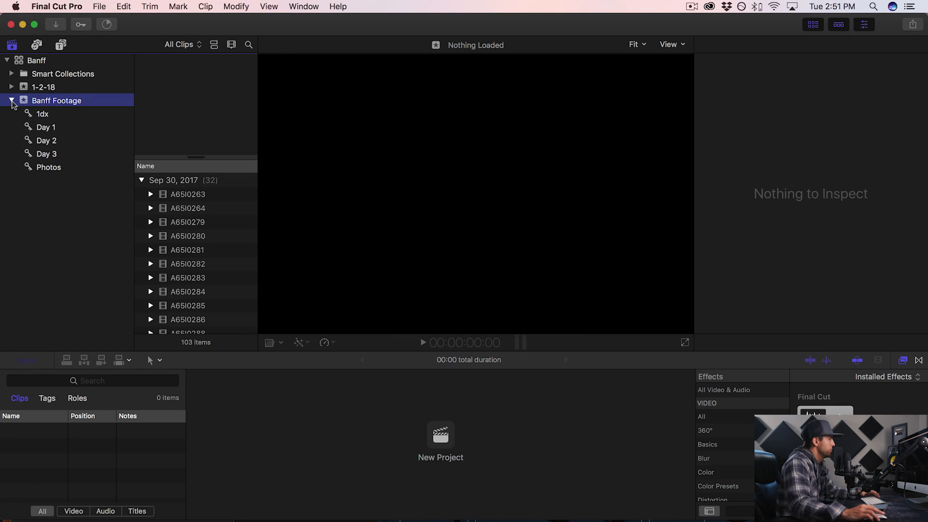
left_click(42, 115)
left_click(46, 128)
left_click(47, 141)
left_click(49, 155)
left_click(49, 168)
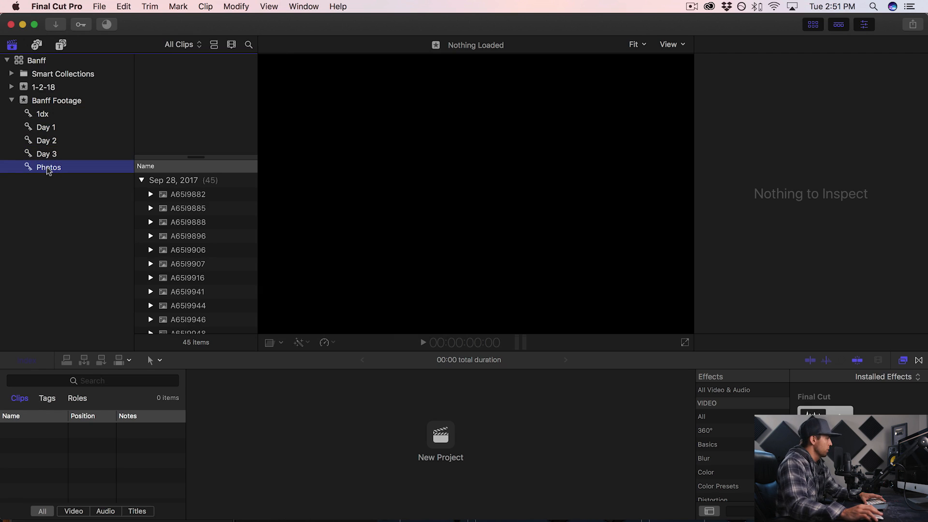
Delete the Photos keyword collection and move the 1-2-18 event to the trash
right_click(51, 169)
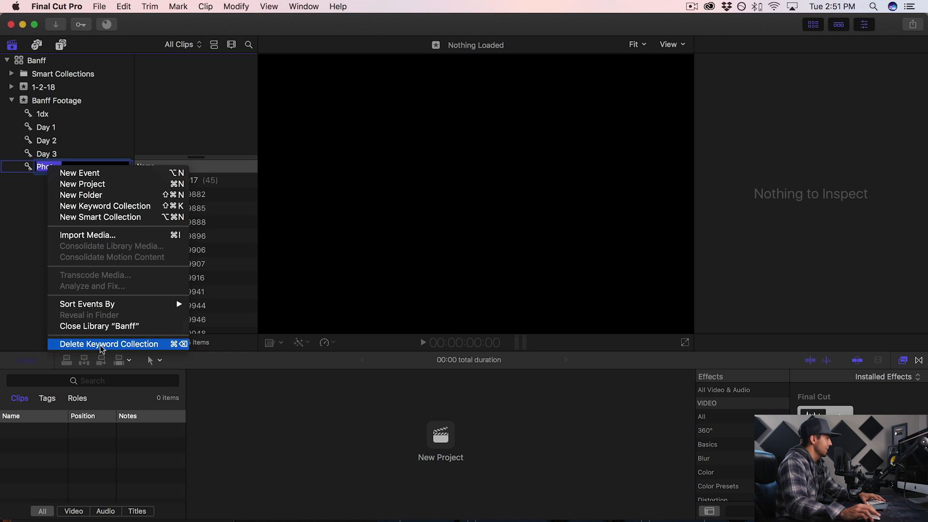
left_click(101, 344)
left_click(43, 87)
right_click(48, 87)
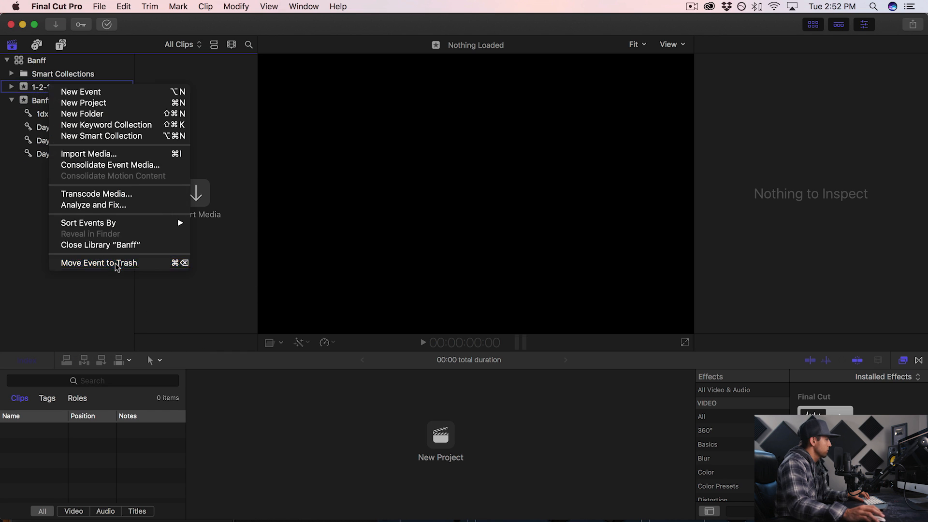
left_click(114, 261)
left_click(555, 197)
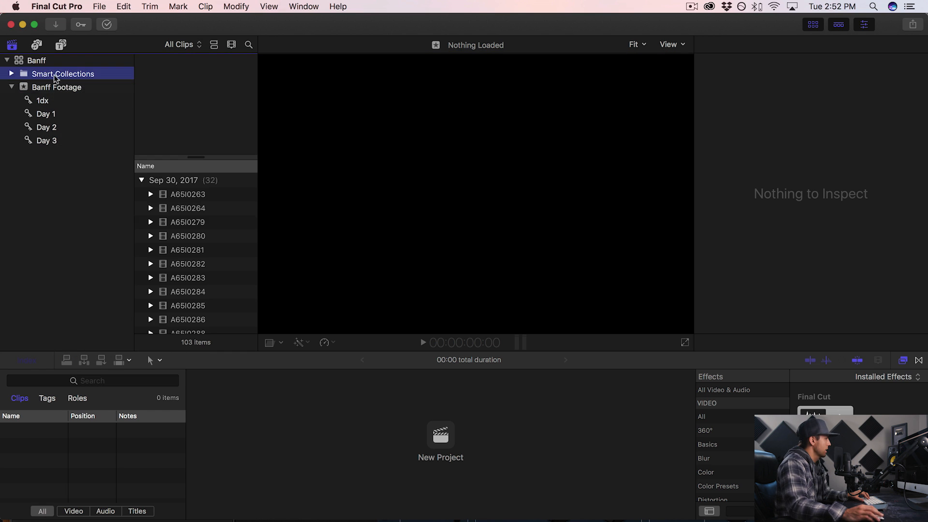
Delete the Smart Collections folder from the Banff library, keeping the Banff Footage event expanded
right_click(40, 75)
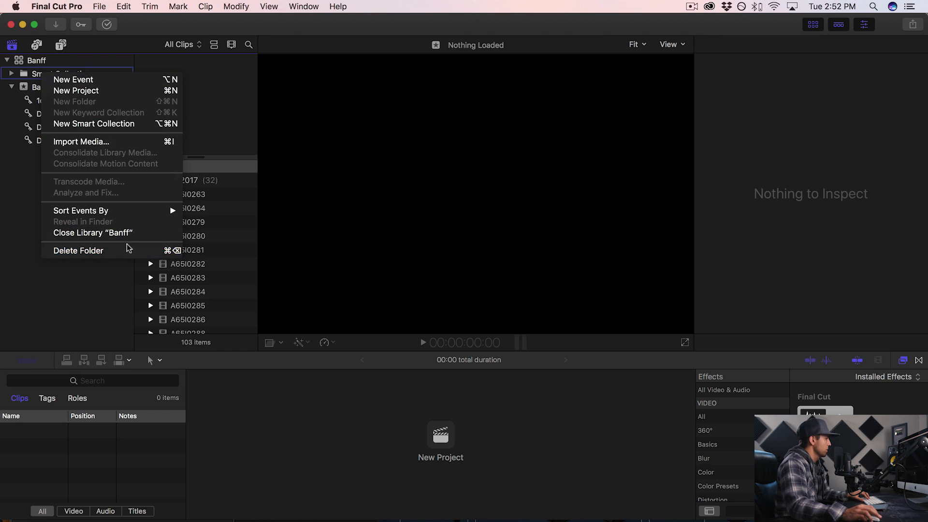
left_click(127, 247)
left_click(12, 73)
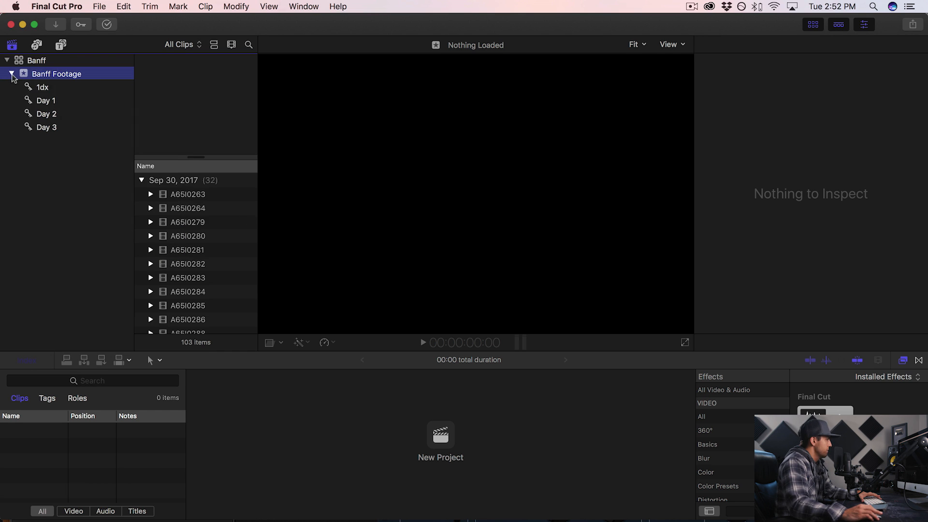
Check the clips in the 1dx, Day 1, Day 2 and Day 3 keyword collections
left_click(36, 87)
left_click(45, 100)
left_click(46, 114)
left_click(46, 127)
Widen the clip browser and show the Day 3 clips as thumbnails
left_click_drag(258, 72, 318, 61)
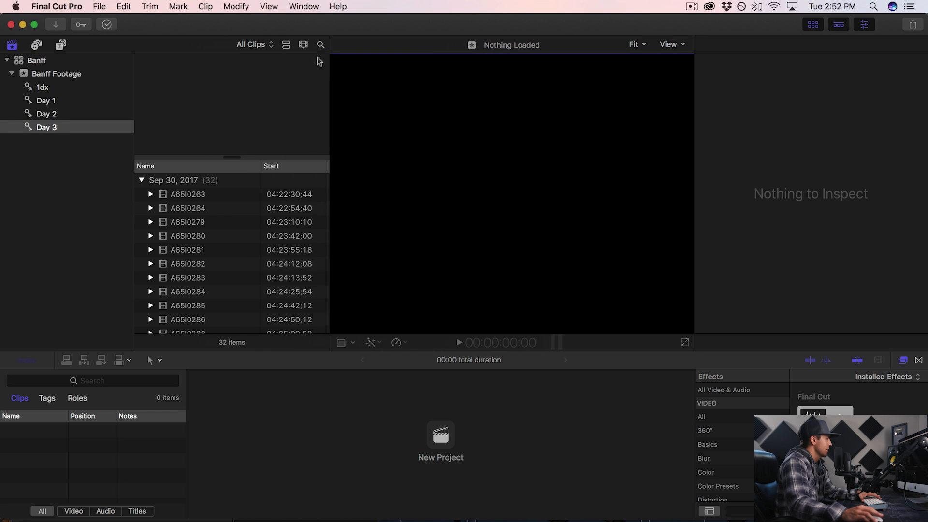
left_click(288, 46)
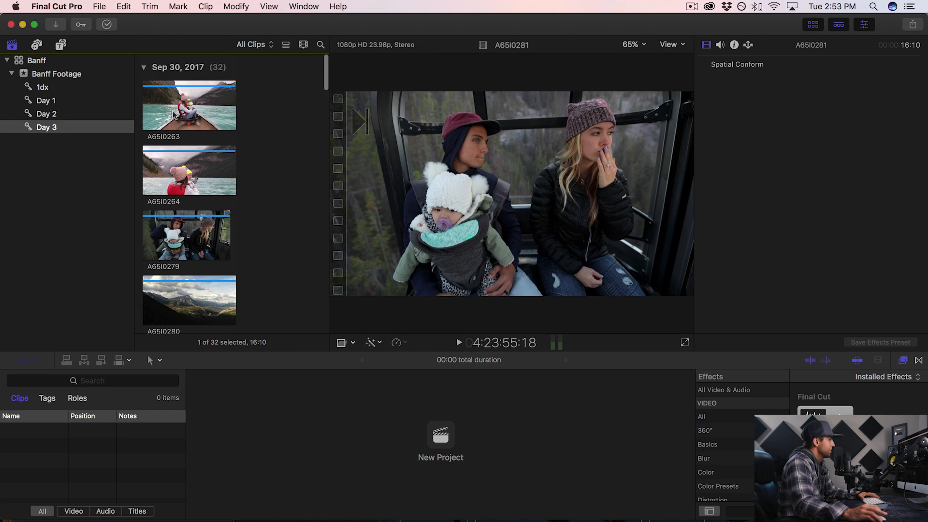
left_click(286, 46)
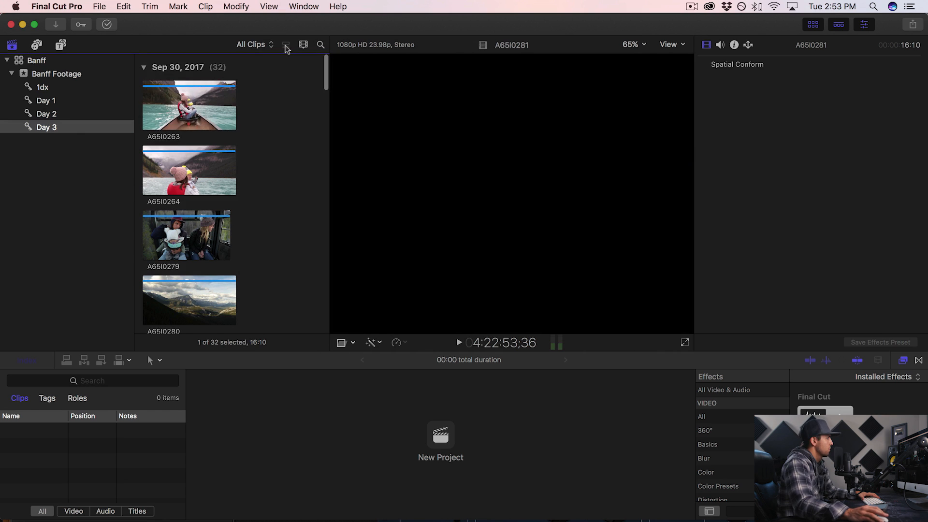
Preview the Day 3 clips and select a range in the middle of clip A65I0263
left_click(181, 219)
left_click(220, 248)
scroll(242, 232, "right", 5)
scroll(271, 213, "right", 10)
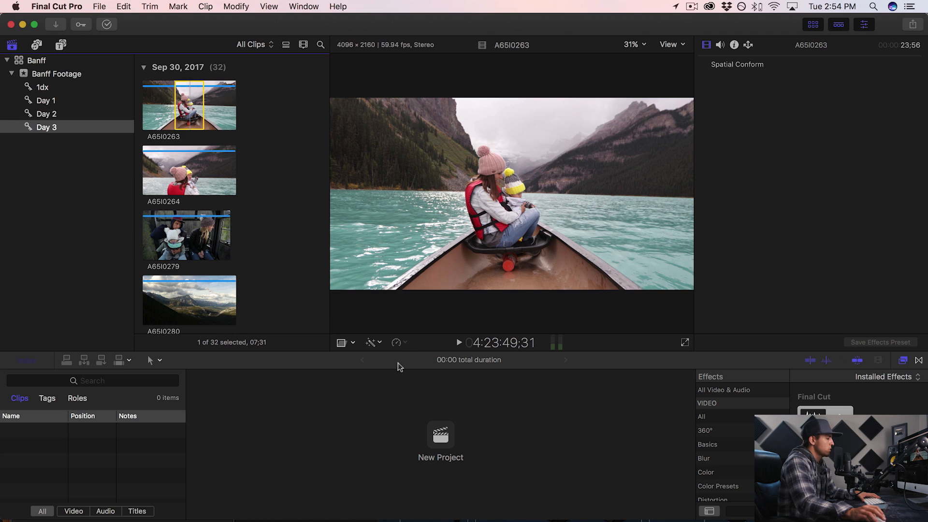
Start a new project named Banff in the Banff Footage event, using custom settings
left_click(442, 437)
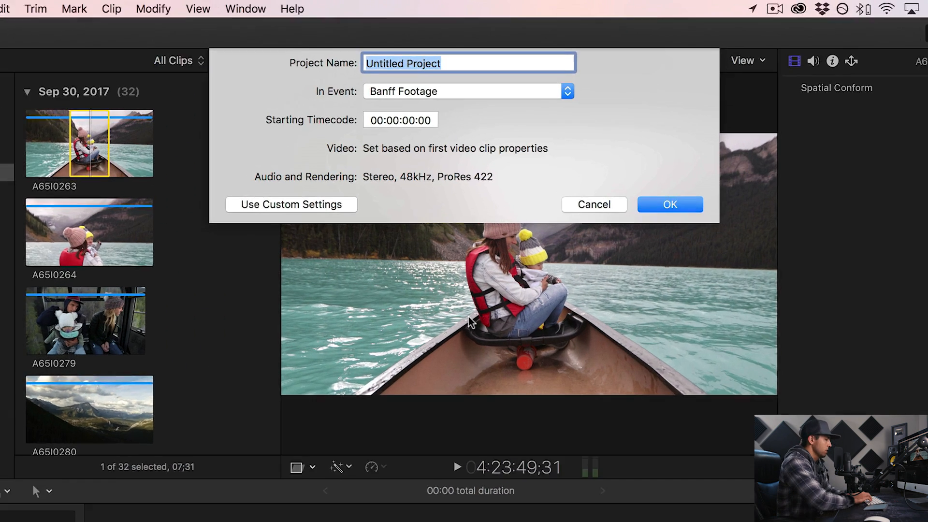
type("Banff")
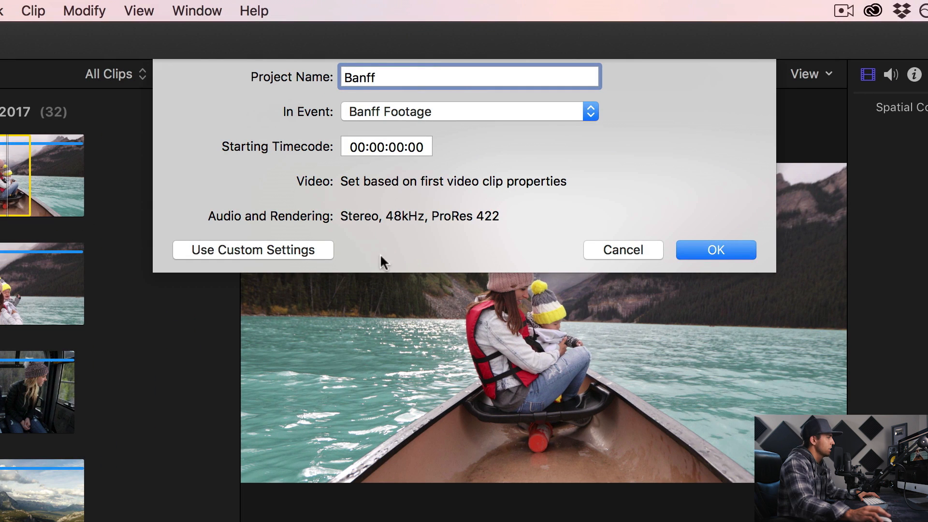
left_click(248, 249)
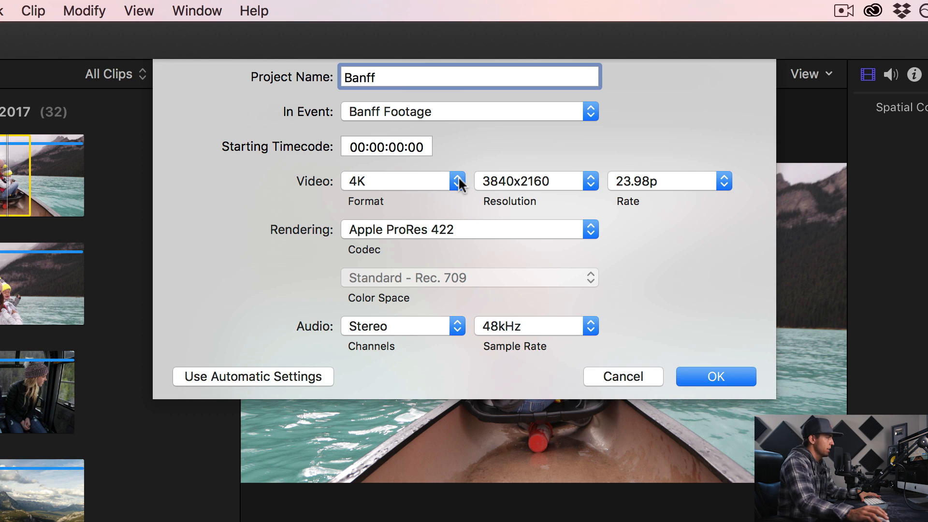
Try 1080p HD as the project's video format and return it to 4K
left_click(457, 179)
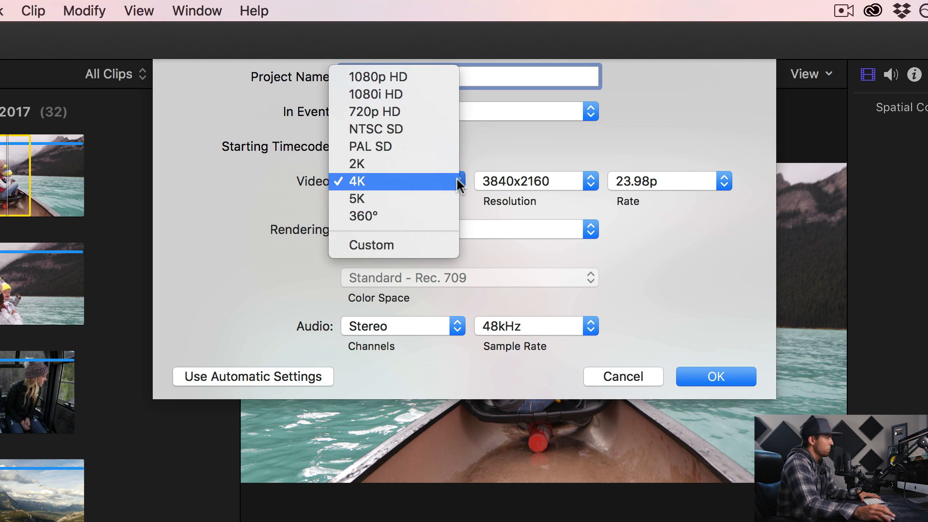
left_click(358, 178)
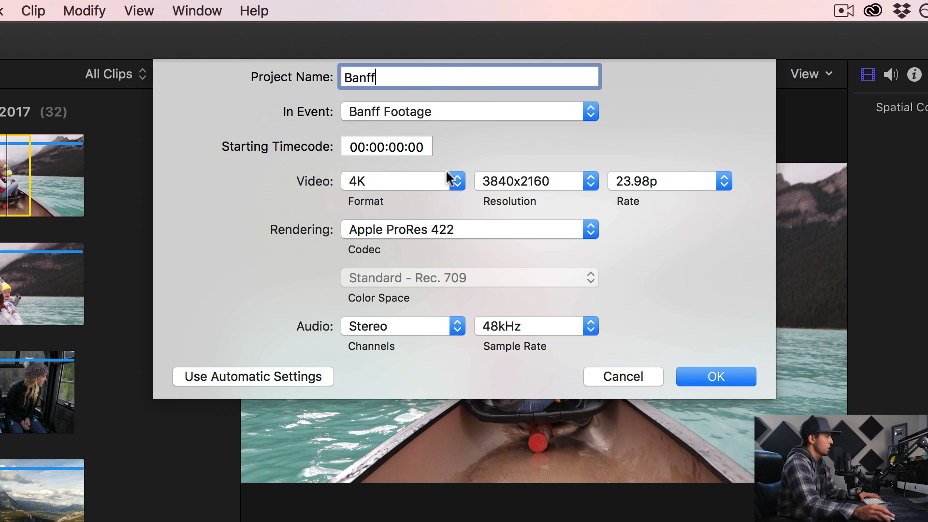
left_click(458, 179)
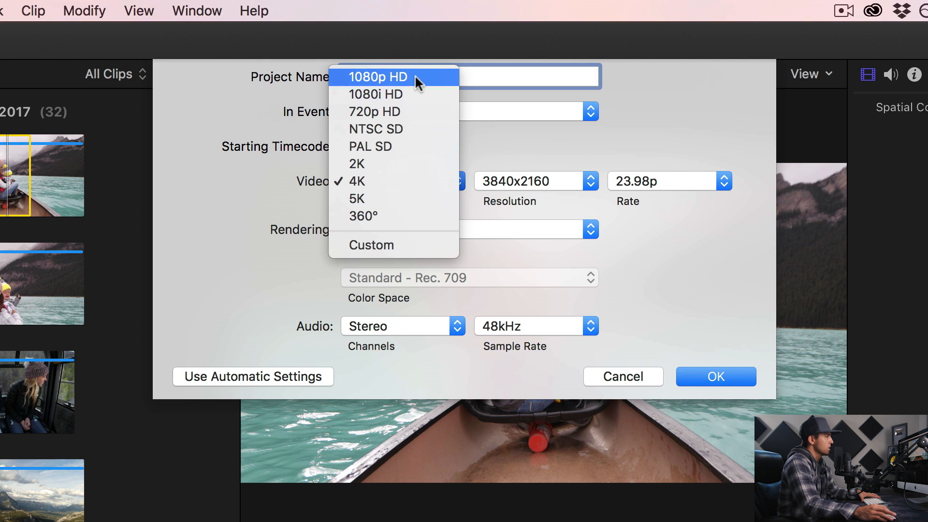
left_click(415, 75)
left_click(458, 181)
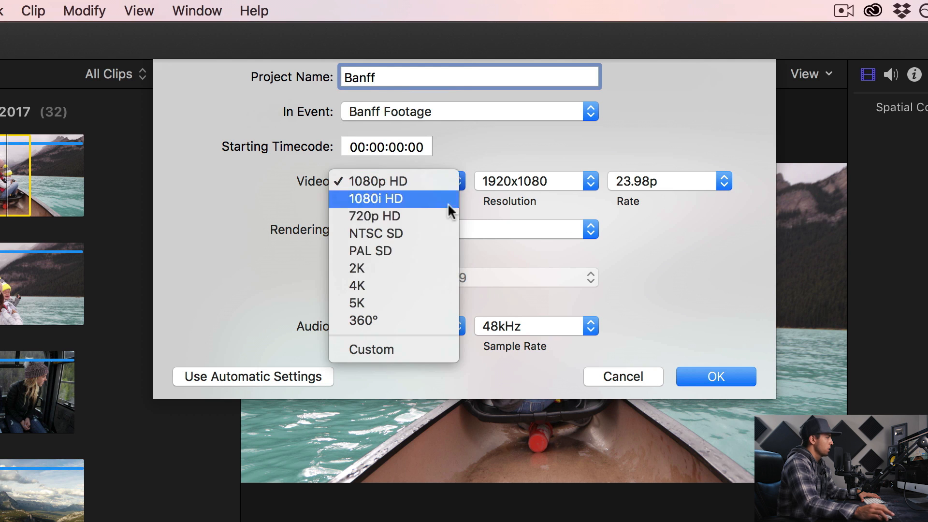
left_click(407, 285)
Set the project's resolution to 4096x2160, keep the rate at 23.98p, and create the project
left_click(535, 181)
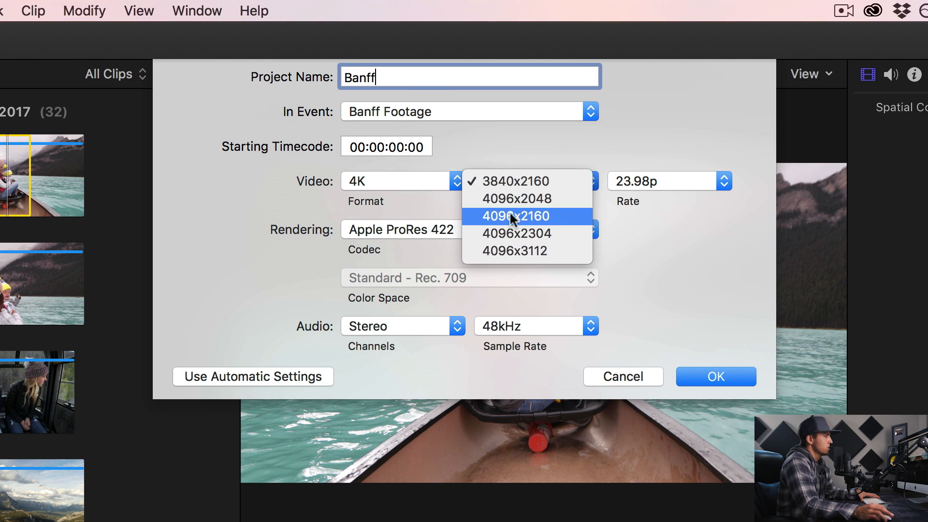
left_click(529, 215)
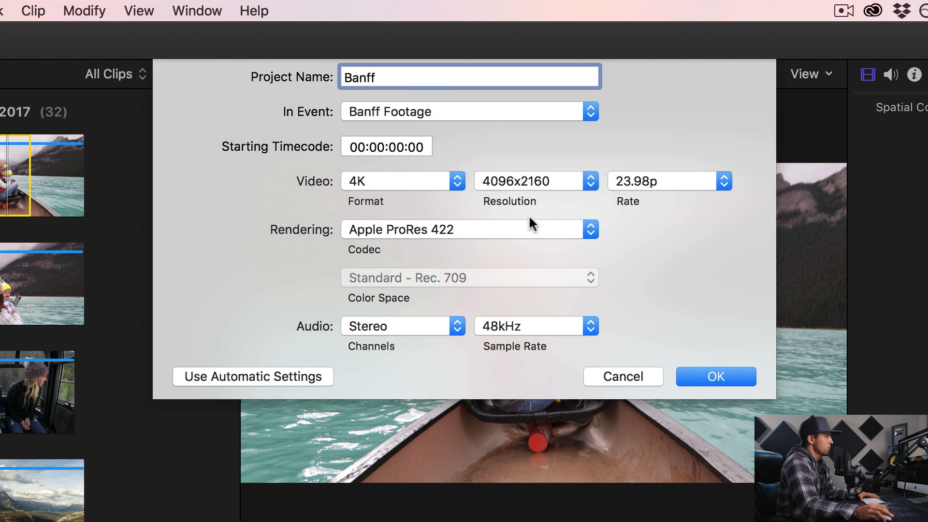
left_click(656, 181)
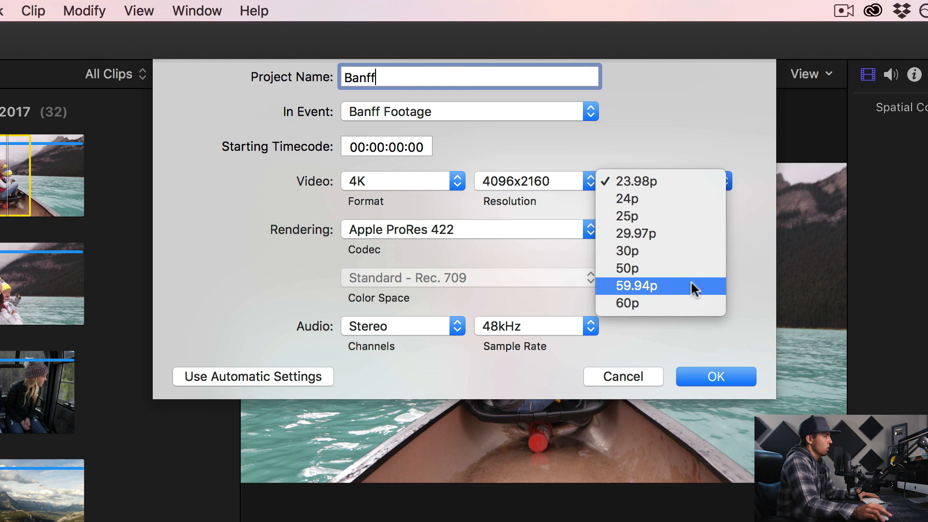
left_click(642, 179)
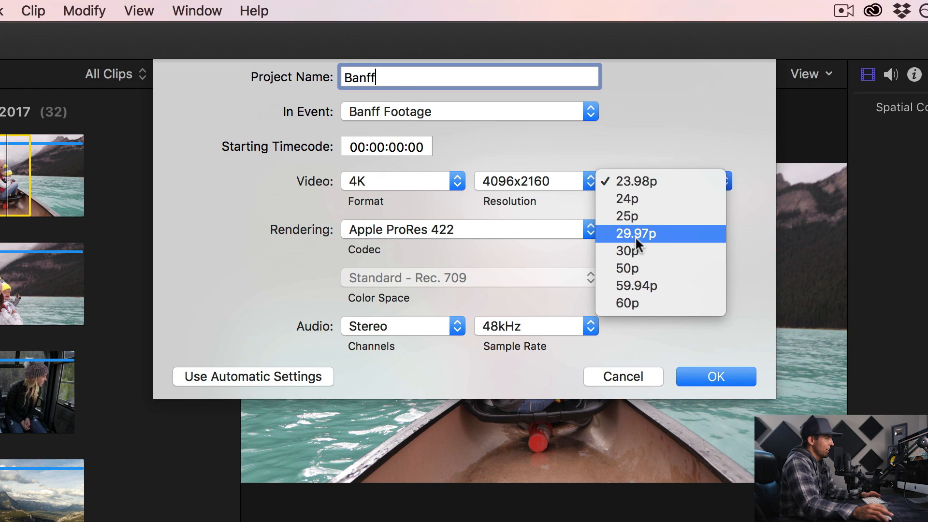
left_click(661, 182)
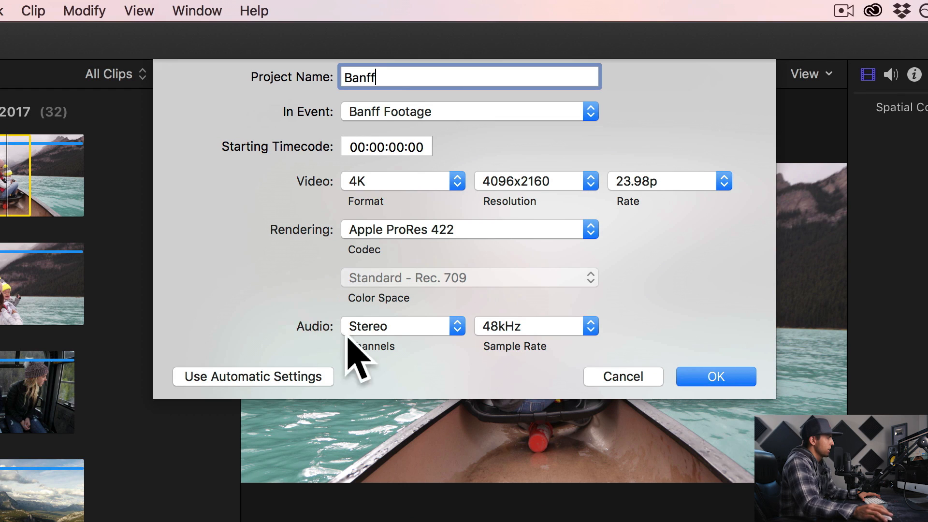
left_click(715, 377)
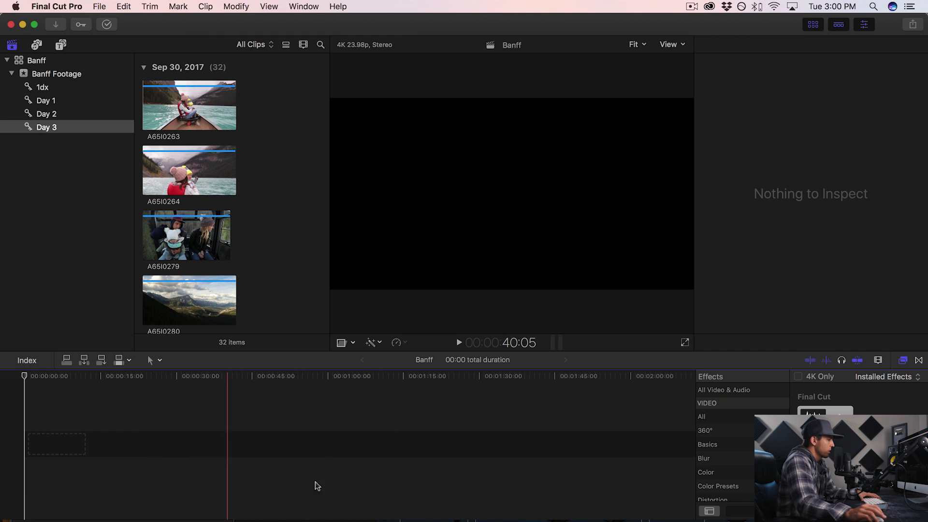
Try adding selected ranges of clips A65I0263, A65I0264 and A65I0279 to the timeline one by one
left_click(148, 120)
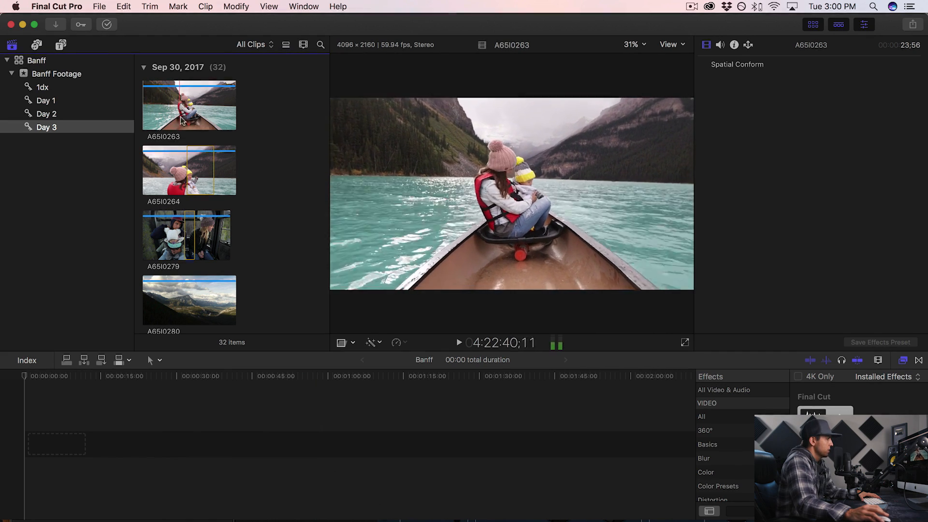
left_click_drag(179, 120, 34, 441)
left_click_drag(186, 181, 103, 442)
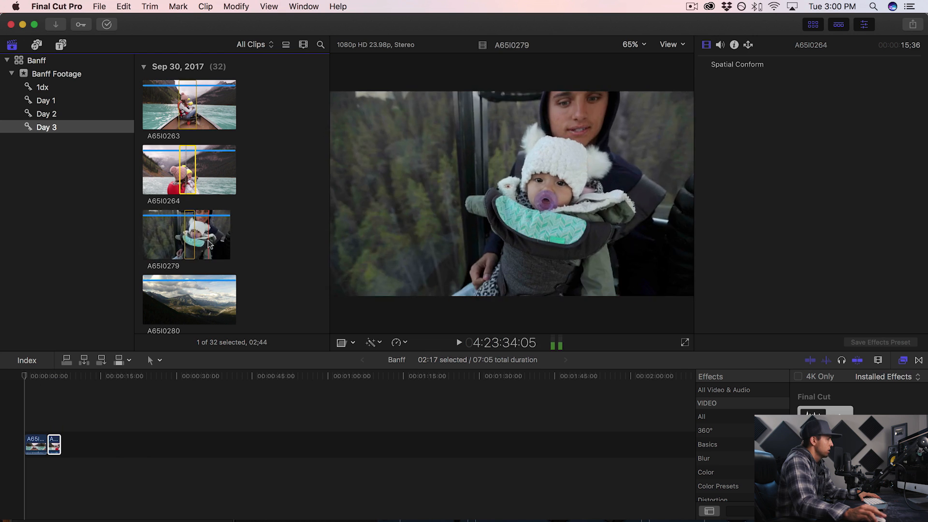
left_click_drag(207, 239, 75, 444)
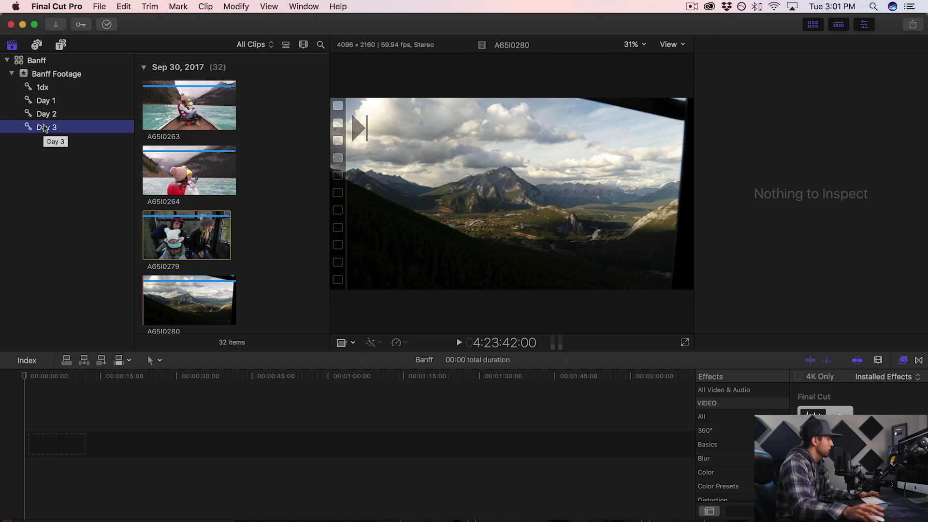
Select all clips in the Banff Footage event and add them together at the start of the empty timeline
left_click(41, 75)
left_click(179, 184)
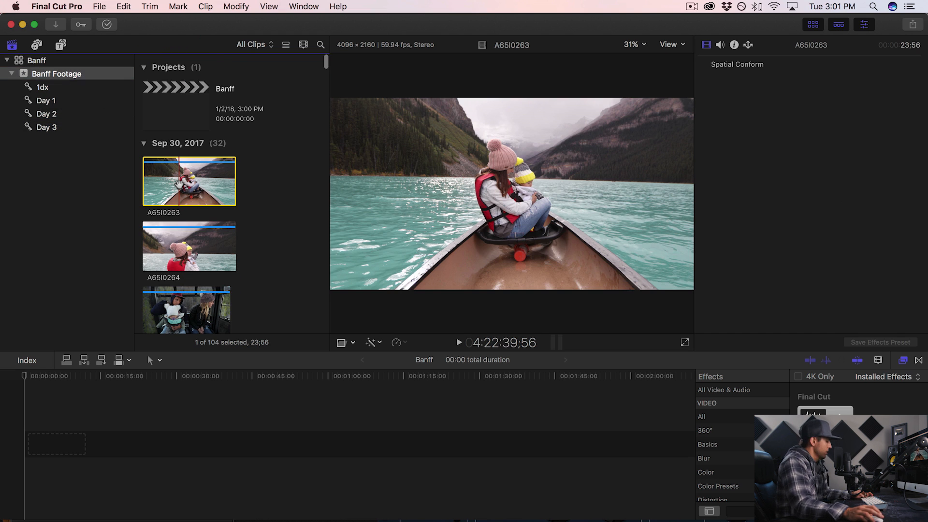
key("super+a")
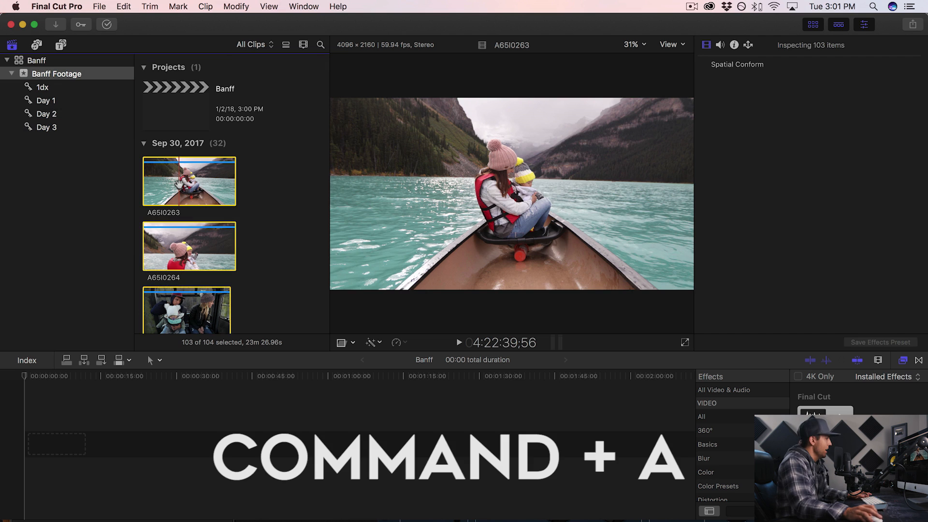
scroll(263, 204, "down", 15)
scroll(263, 204, "down", 20)
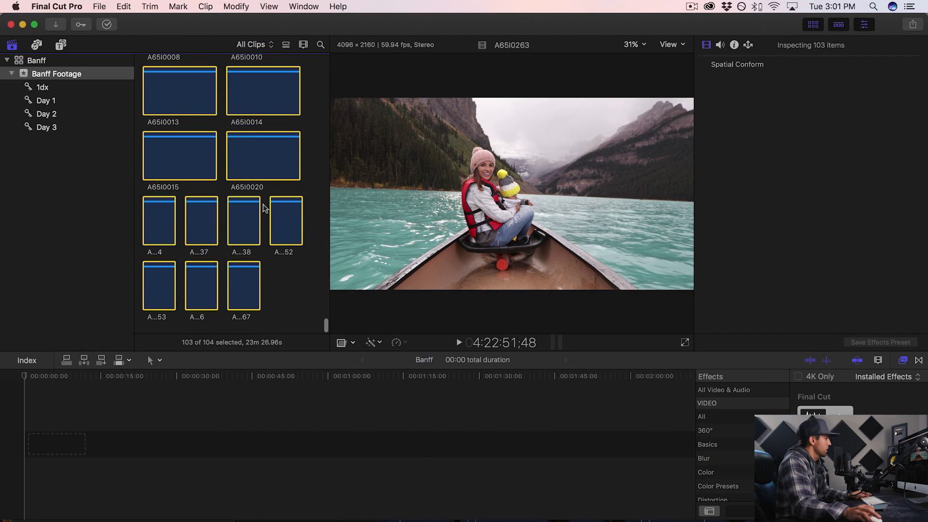
left_click_drag(198, 167, 56, 447)
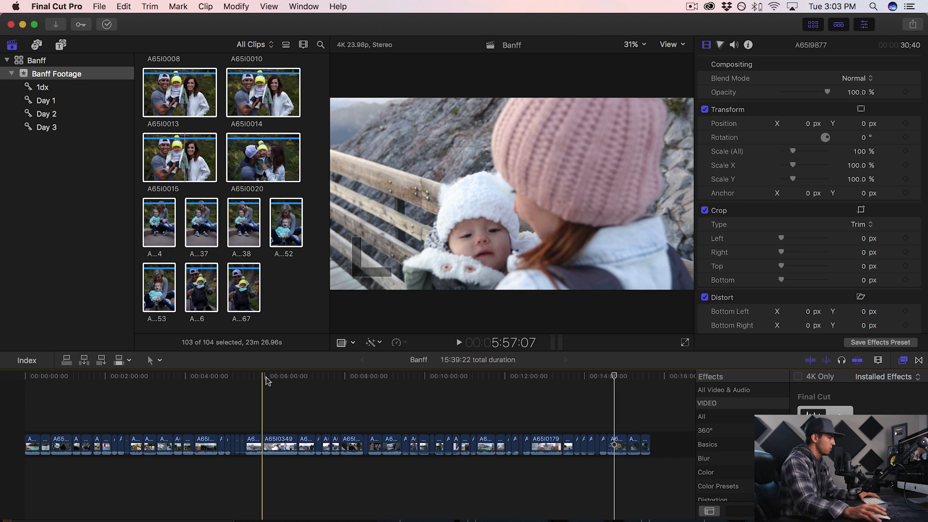
Select every clip in the timeline and retime them all with Automatic Speed
left_click(273, 445)
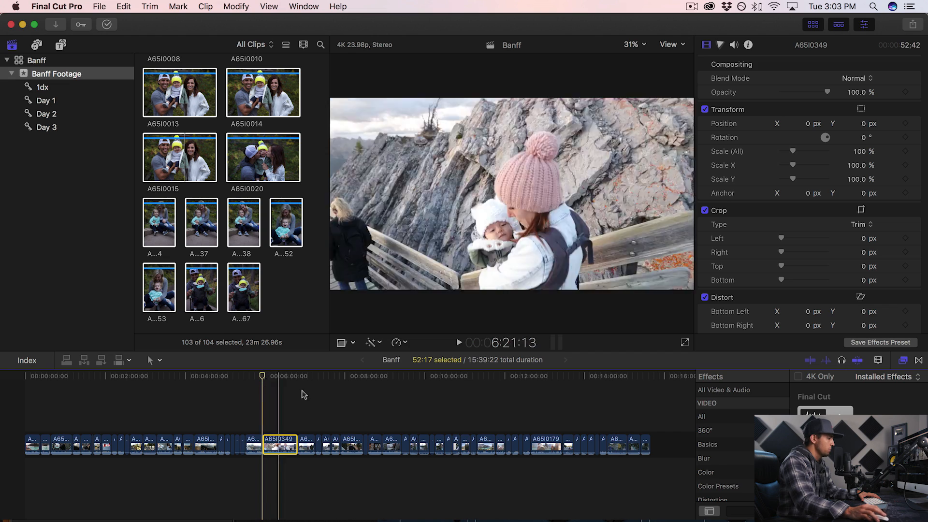
left_click_drag(661, 419, 23, 445)
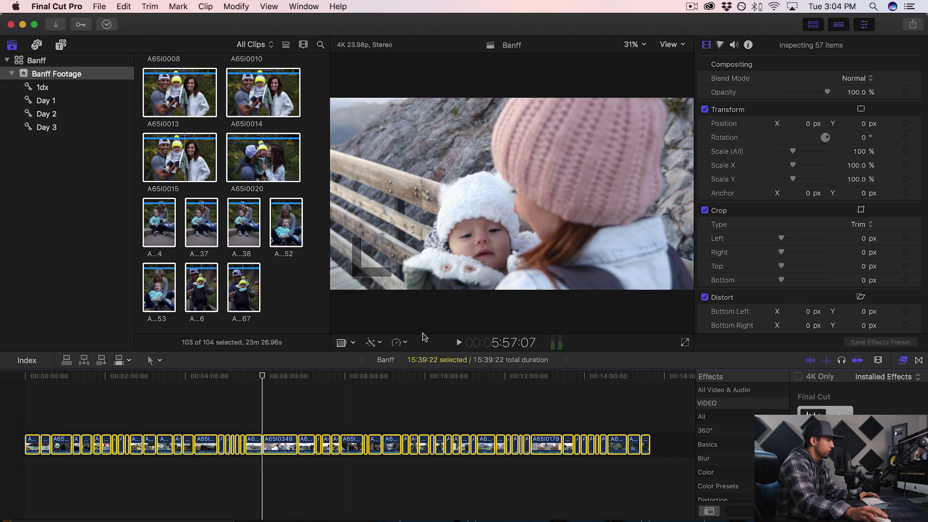
left_click(396, 342)
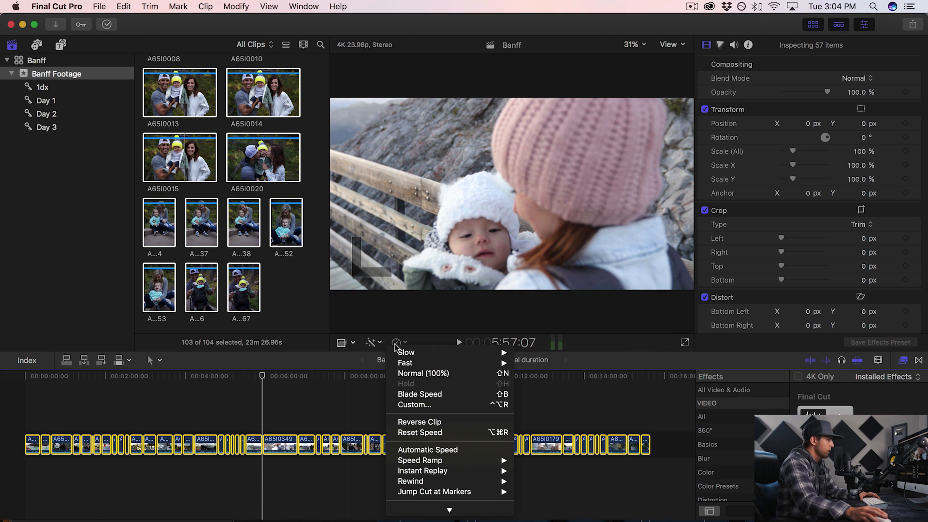
left_click(440, 450)
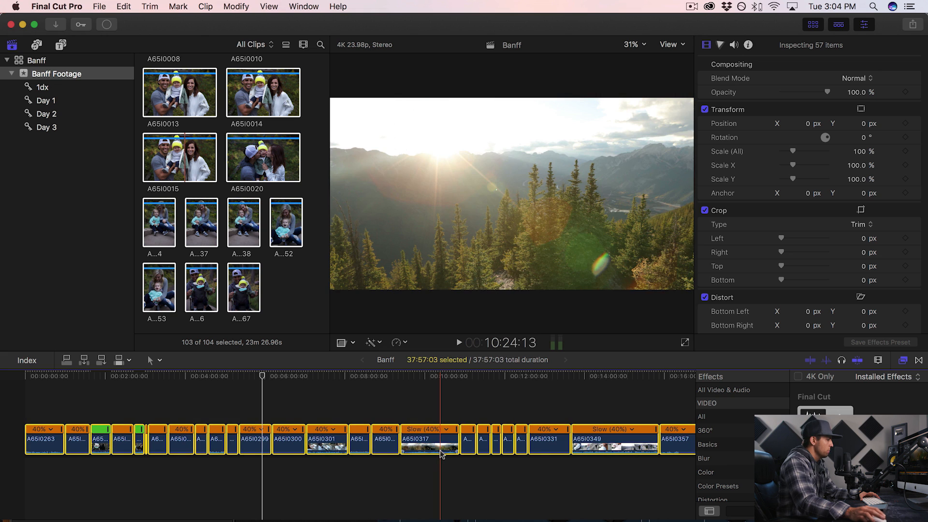
Review the retimed clips at the beginning of the timeline and play back clip A65I0279
left_click(91, 380)
key("super+equal")
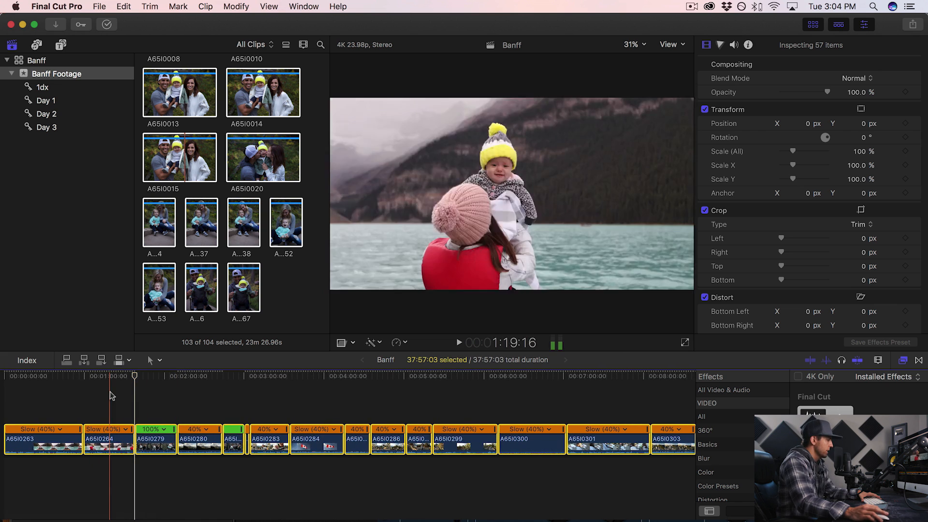
scroll(108, 394, "left", 2)
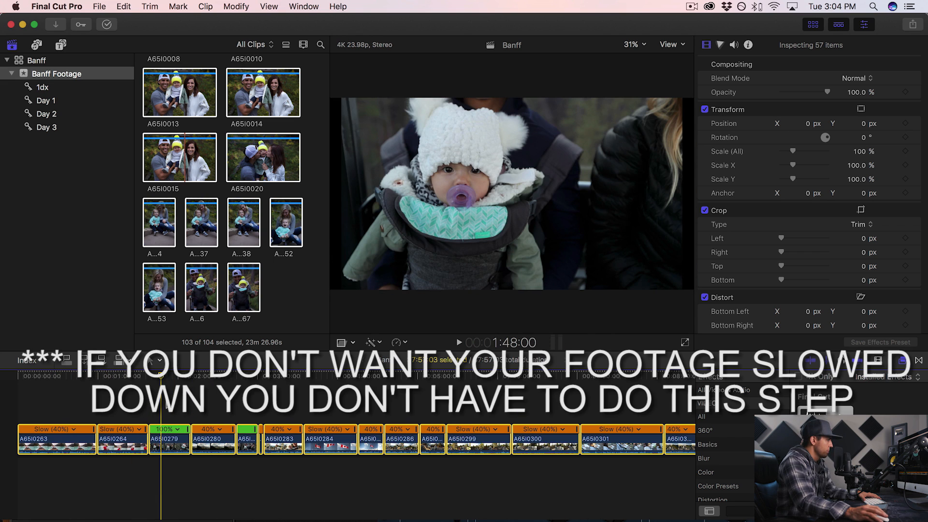
key("space")
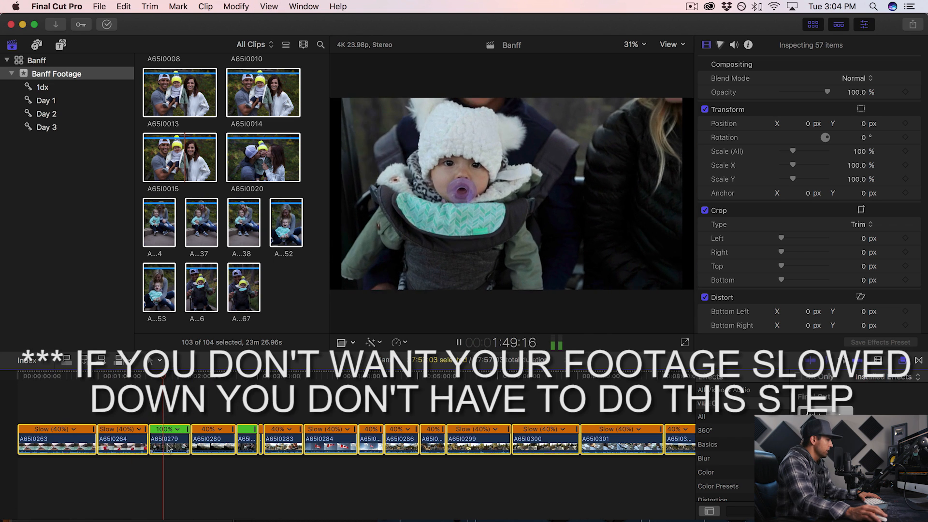
key("super+equal")
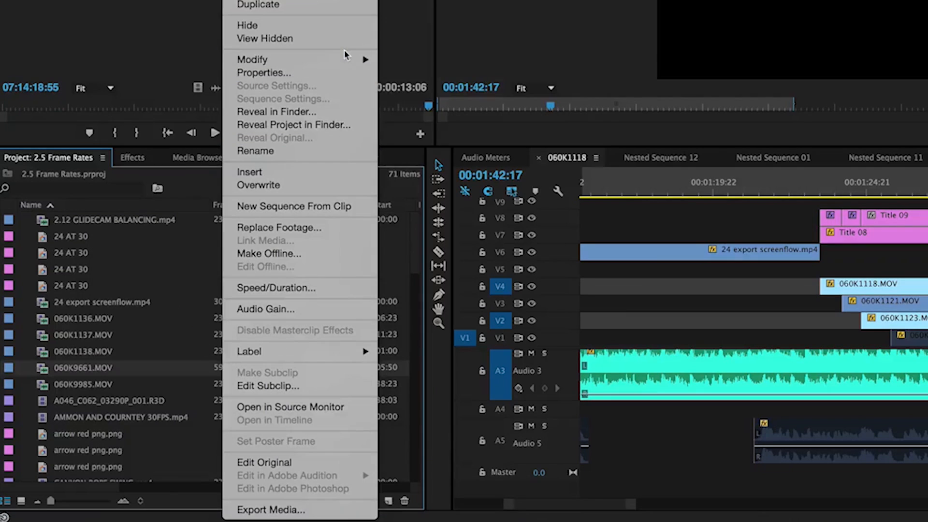
In Premiere Pro, set clip 060K9661.MOV's assumed frame rate to 23.976 fps and scale the selected sequence clips to frame size
mouse_move(348, 58)
left_click(410, 74)
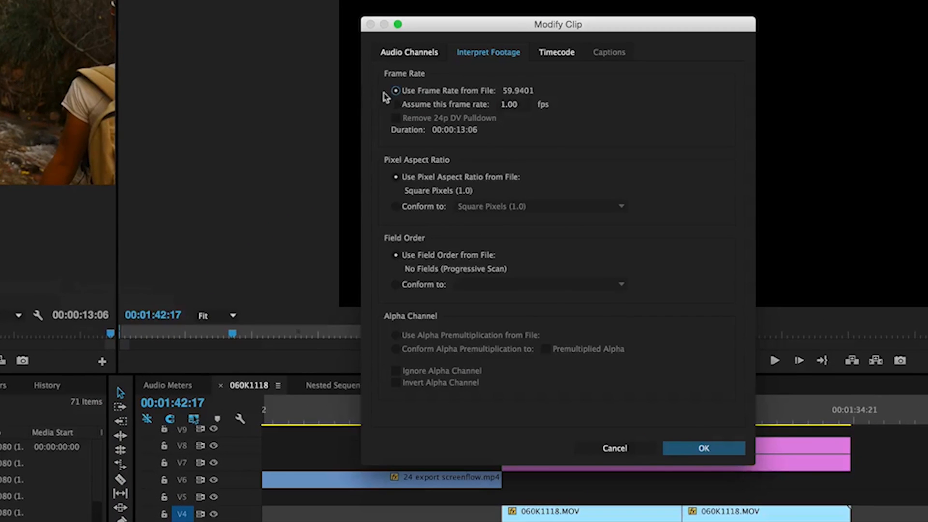
left_click(396, 104)
type("23.976")
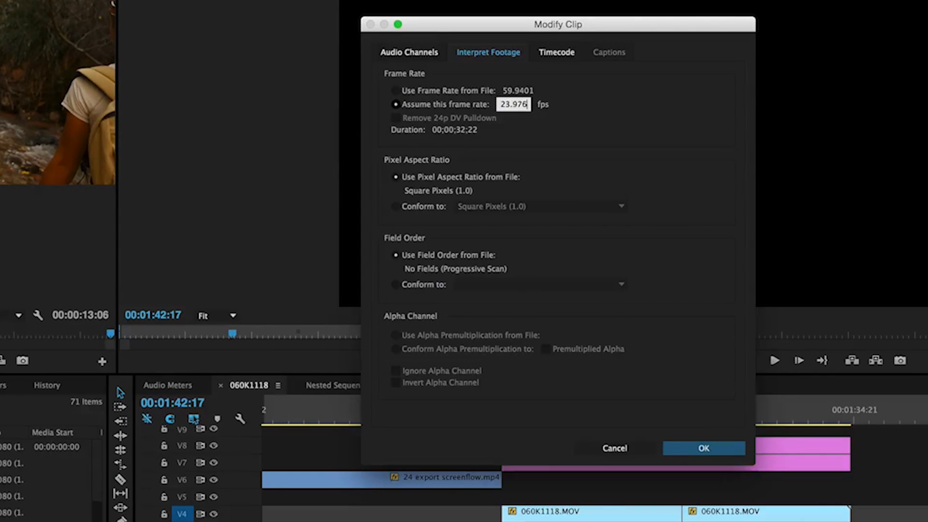
key("Return")
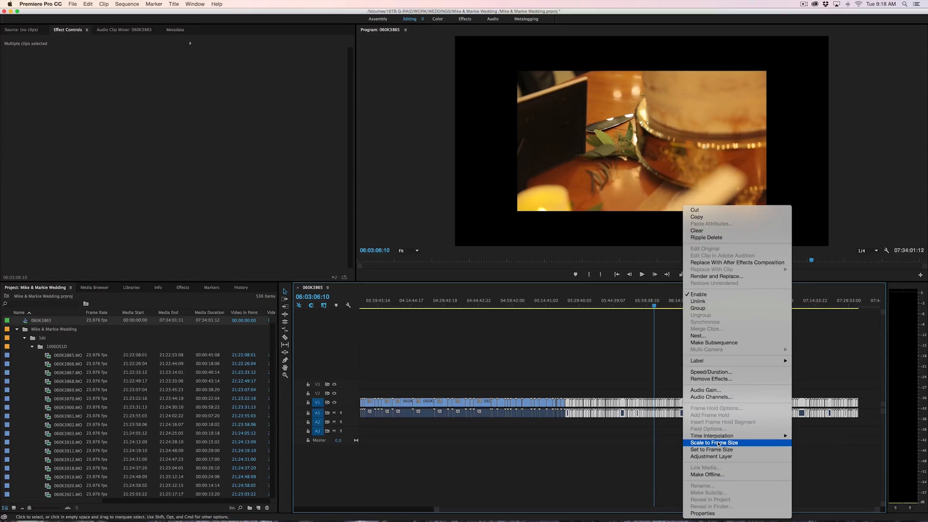
left_click(718, 442)
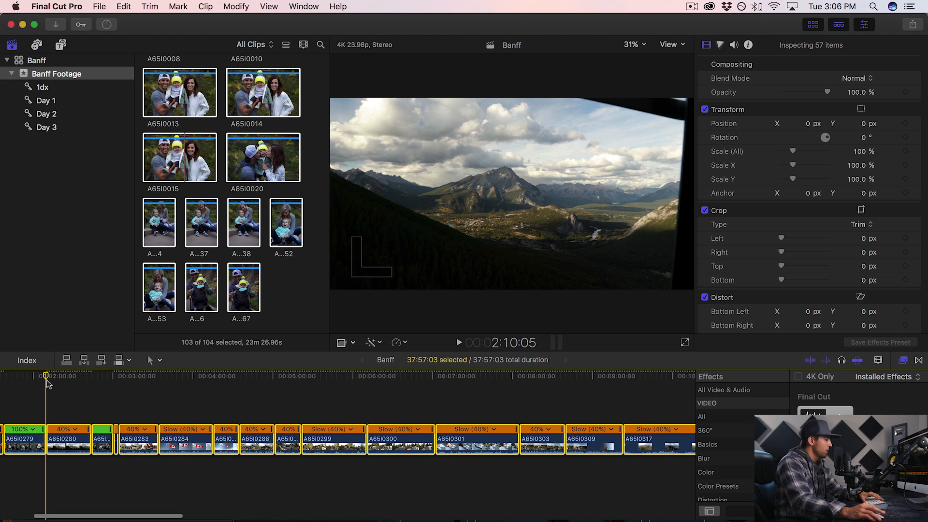
Switch back to Final Cut Pro and play the Banff timeline from the start of clip A65I0280
scroll(48, 381, "left", 3)
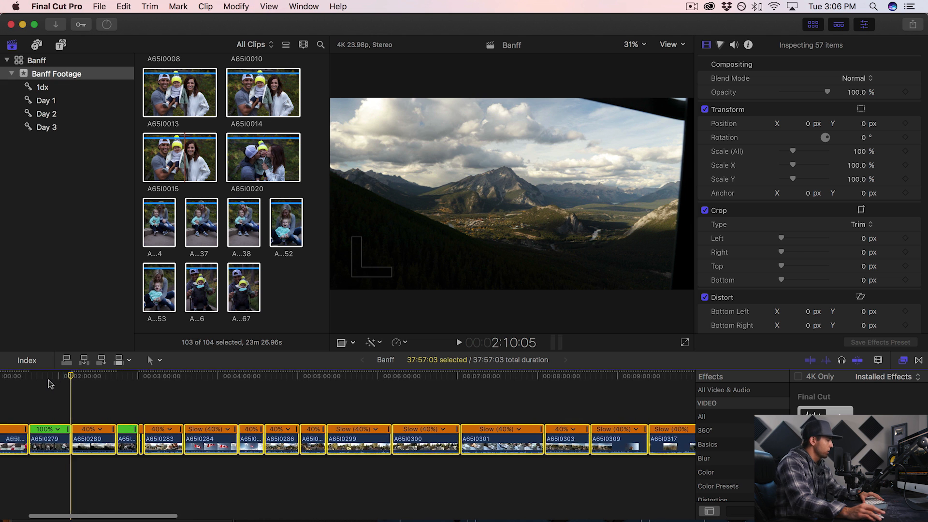
key("space")
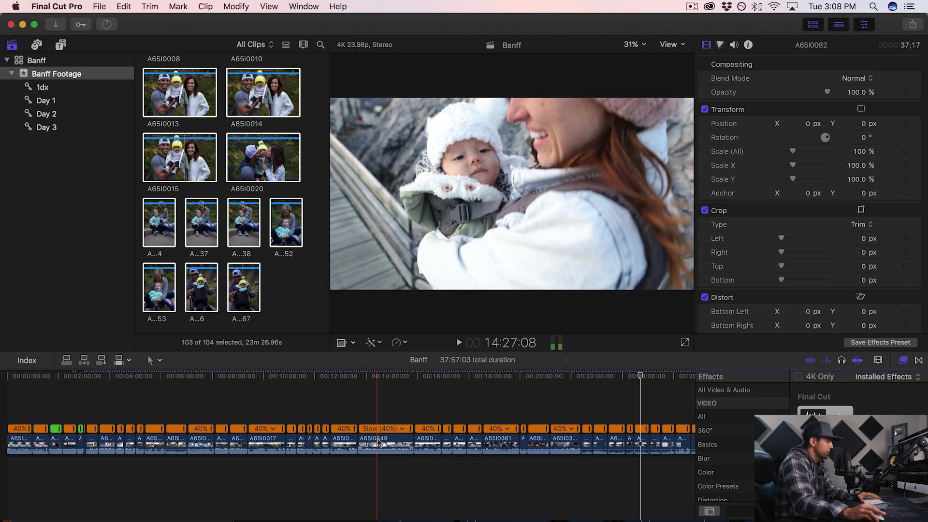
Show the timeline clips as filmstrips only, without waveforms, and increase the clip height to about the middle of its range
left_click(878, 364)
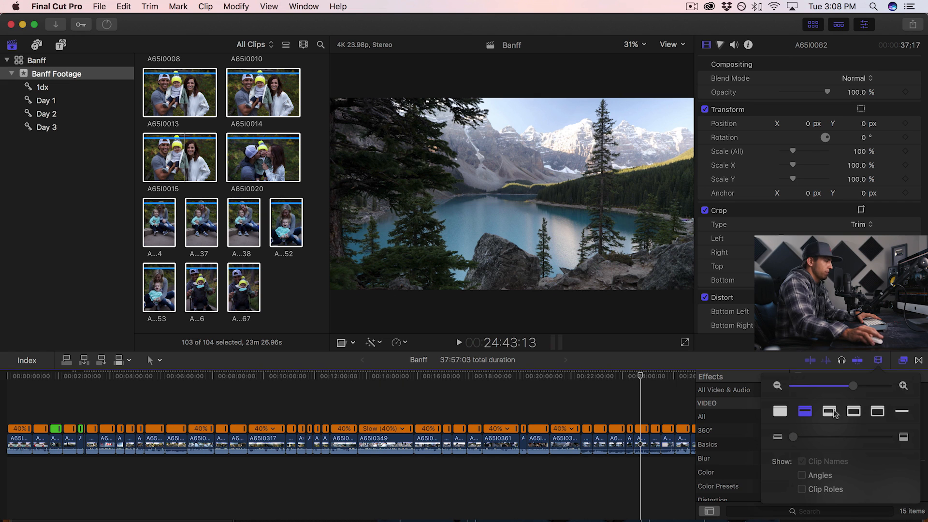
left_click(829, 412)
left_click(854, 412)
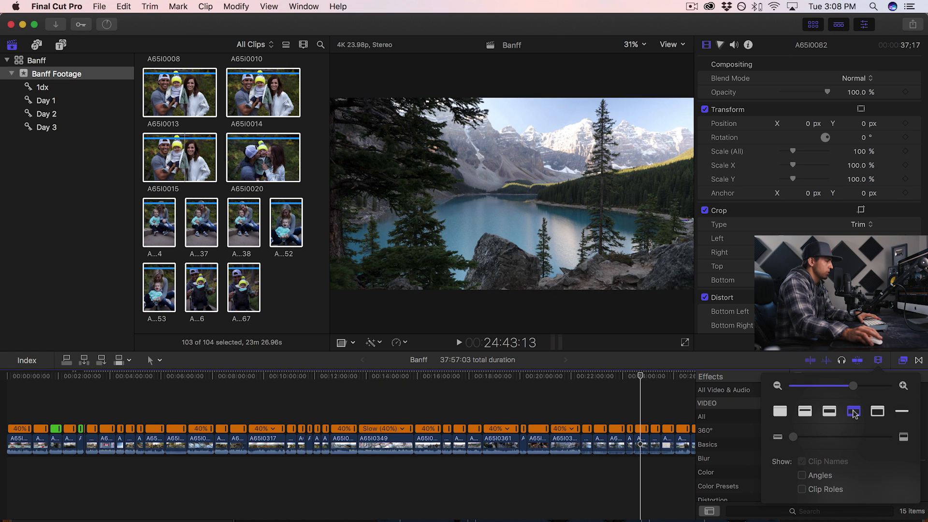
left_click(878, 411)
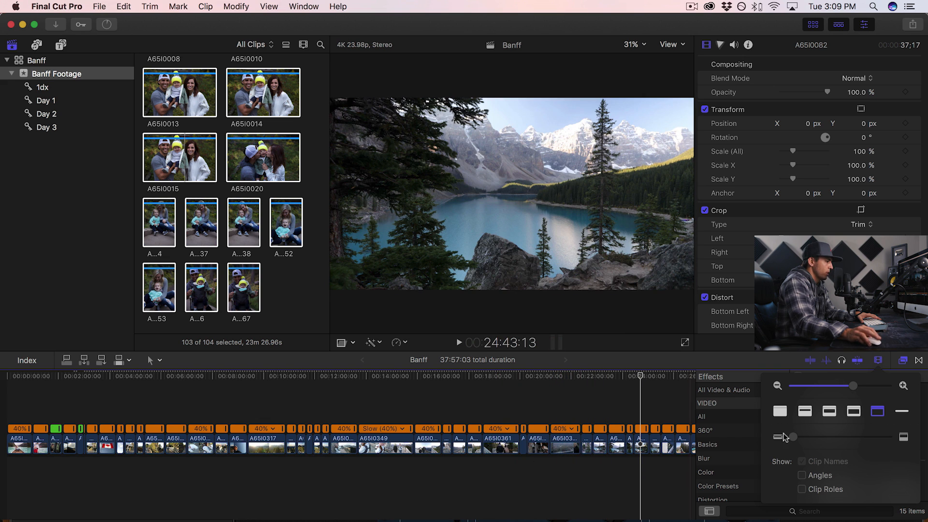
left_click_drag(796, 437, 835, 438)
Show audio waveforms beneath the filmstrips of the timeline clips and compare the different waveform-to-filmstrip size ratios
key("super+equal")
key("super+equal")
key("super+equal")
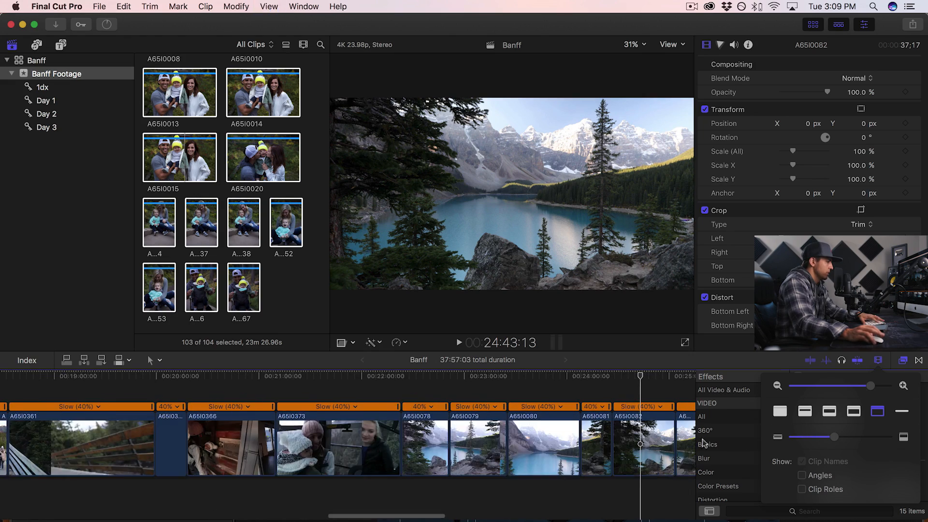
scroll(480, 449, "right", 3)
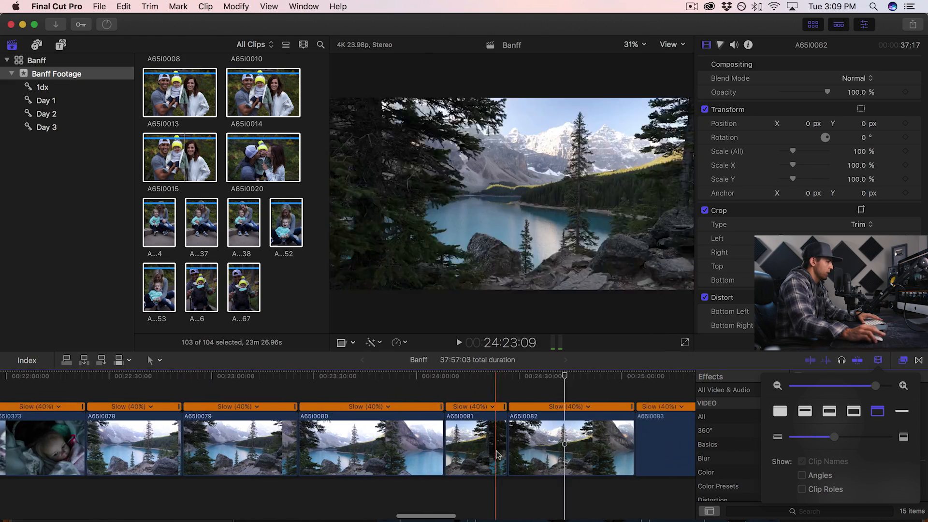
left_click(829, 411)
left_click(802, 416)
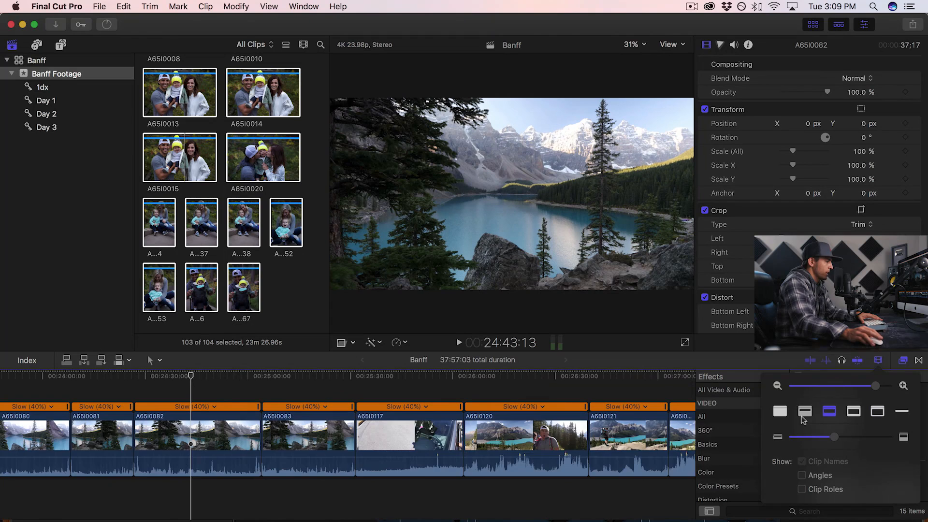
left_click(829, 412)
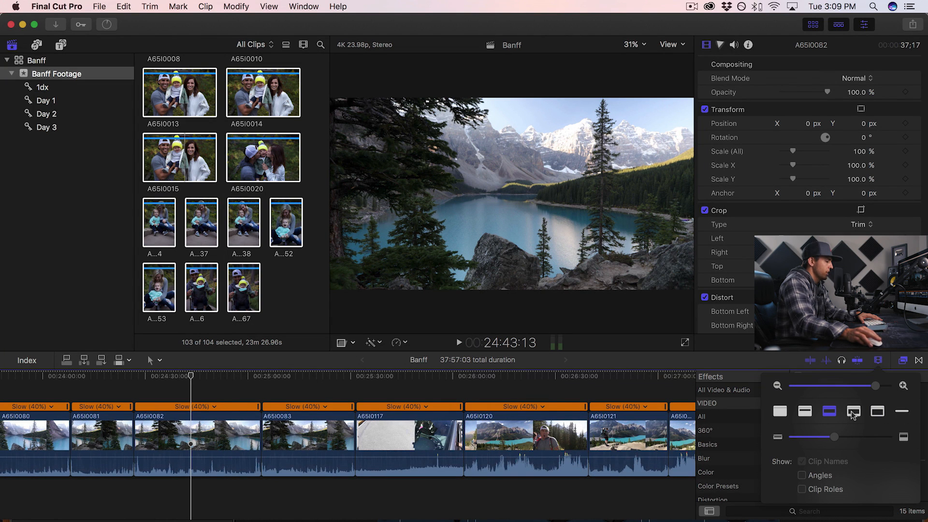
left_click(853, 412)
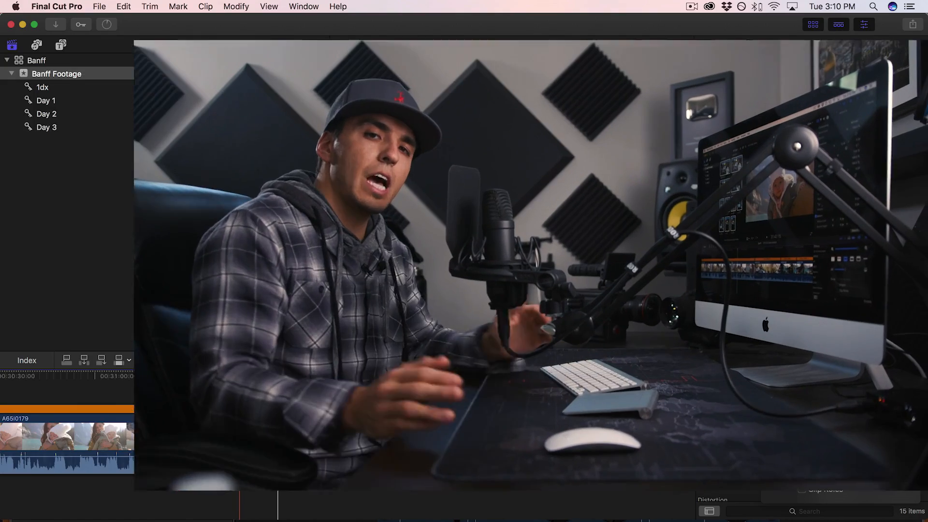